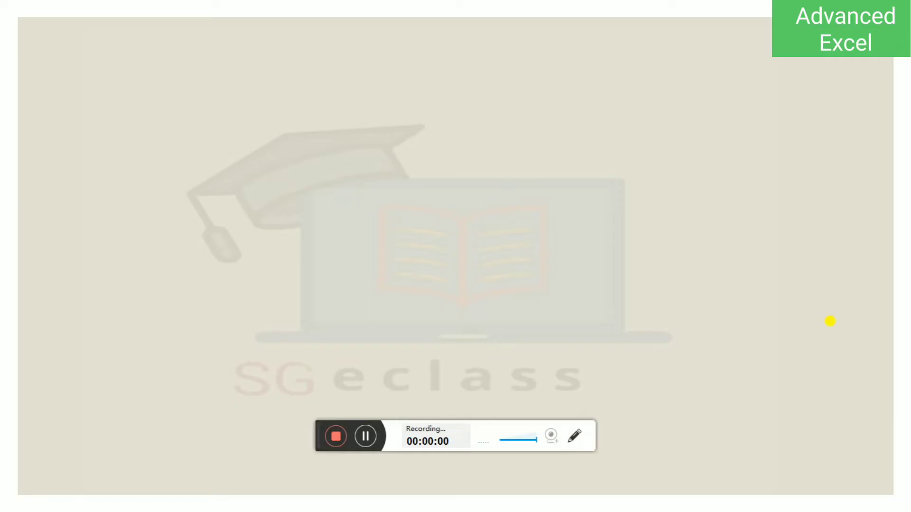
- Close the intro slide to reveal the edate sheet's Start Date / End Date table
{"action": "left_click", "coordinate": [764, 339]}
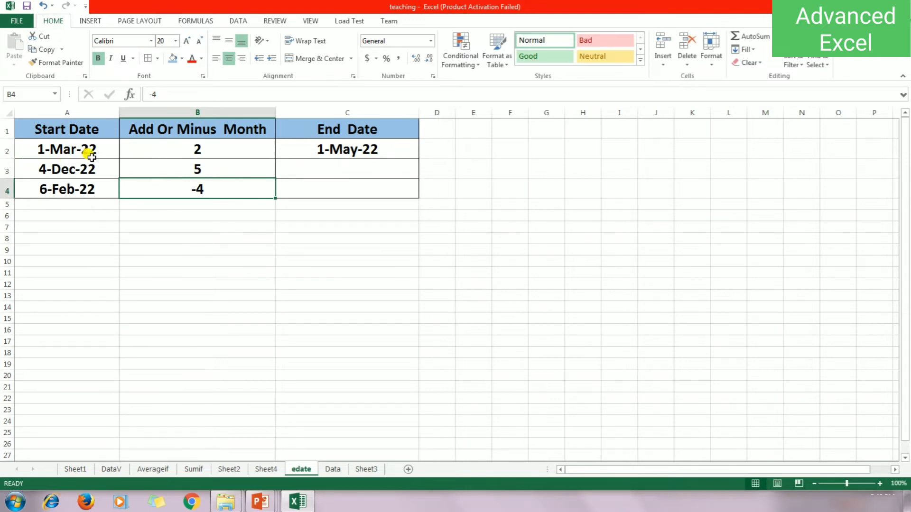
{"action": "left_click", "coordinate": [182, 149]}
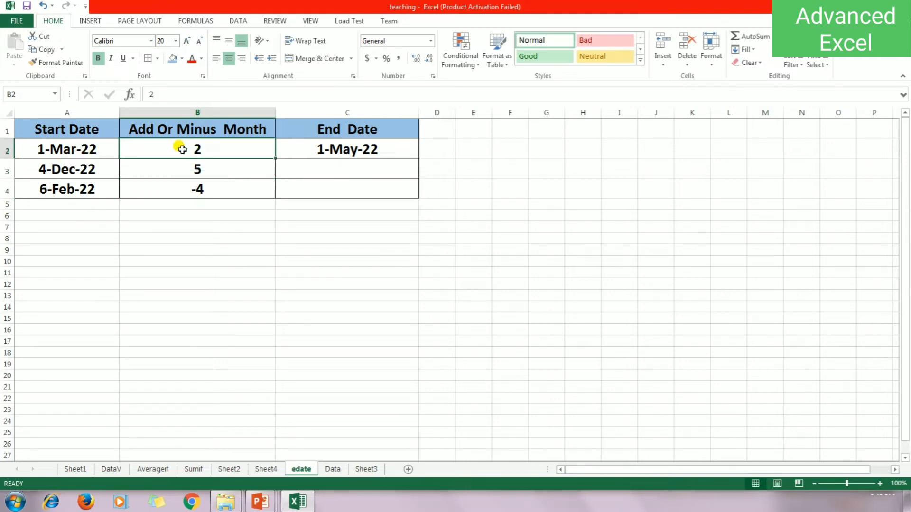
{"action": "left_click", "coordinate": [372, 151]}
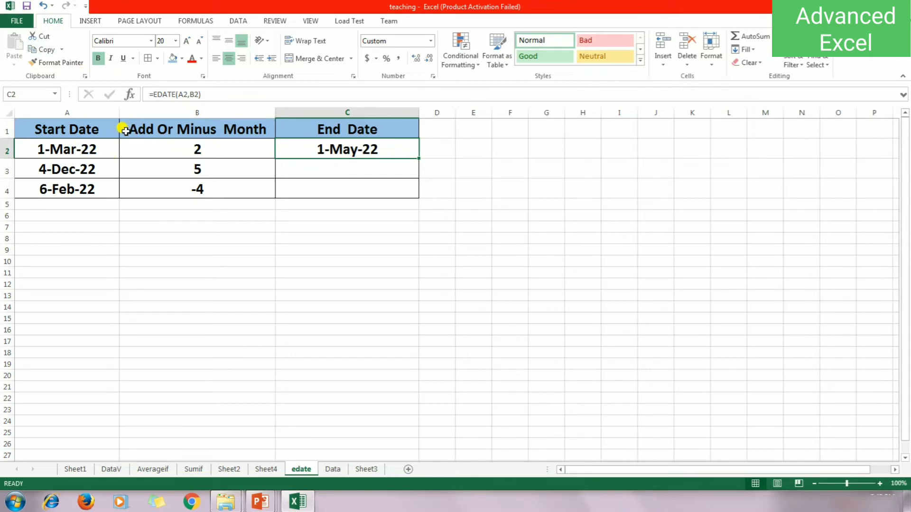
{"action": "left_click", "coordinate": [246, 151]}
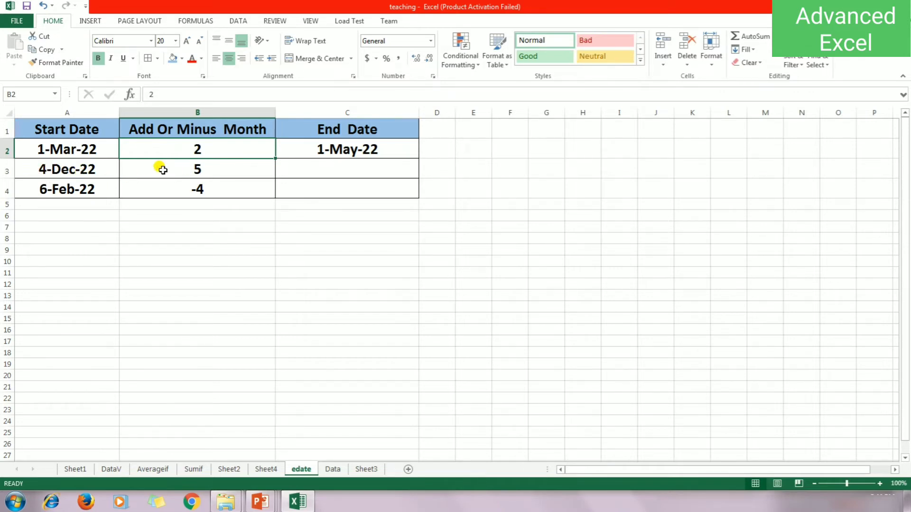
{"action": "left_click", "coordinate": [189, 174]}
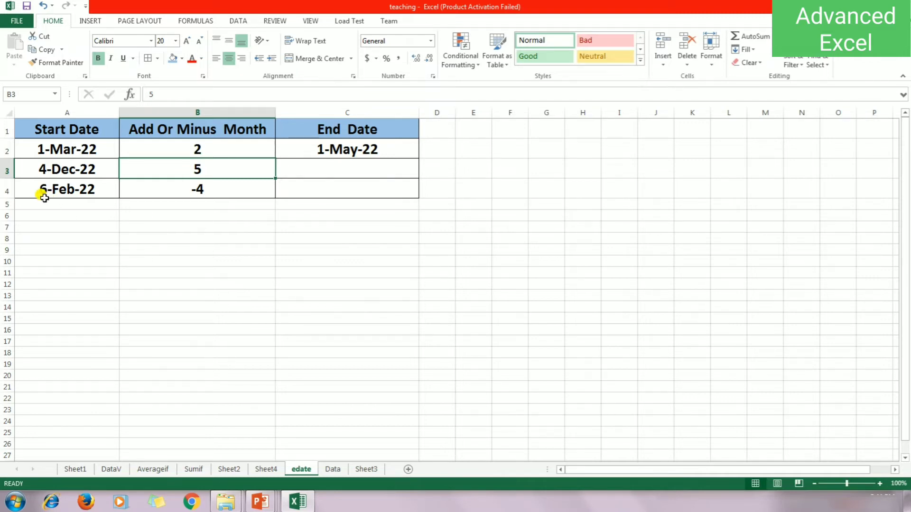
{"action": "left_click", "coordinate": [212, 192]}
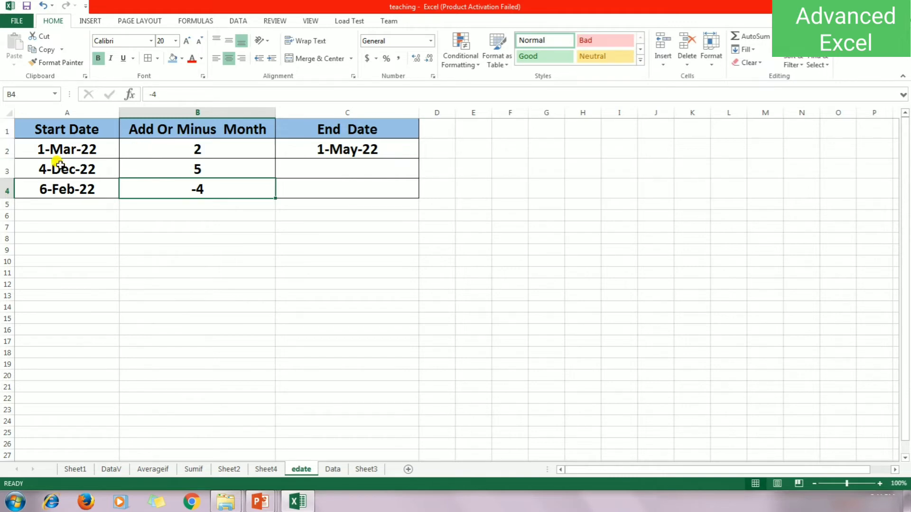
{"action": "left_click", "coordinate": [237, 142]}
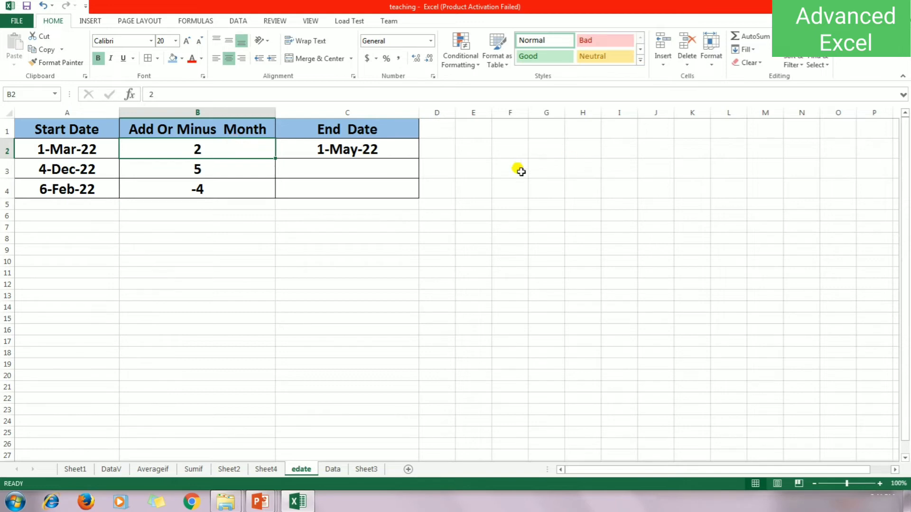
{"action": "double_click", "coordinate": [386, 148]}
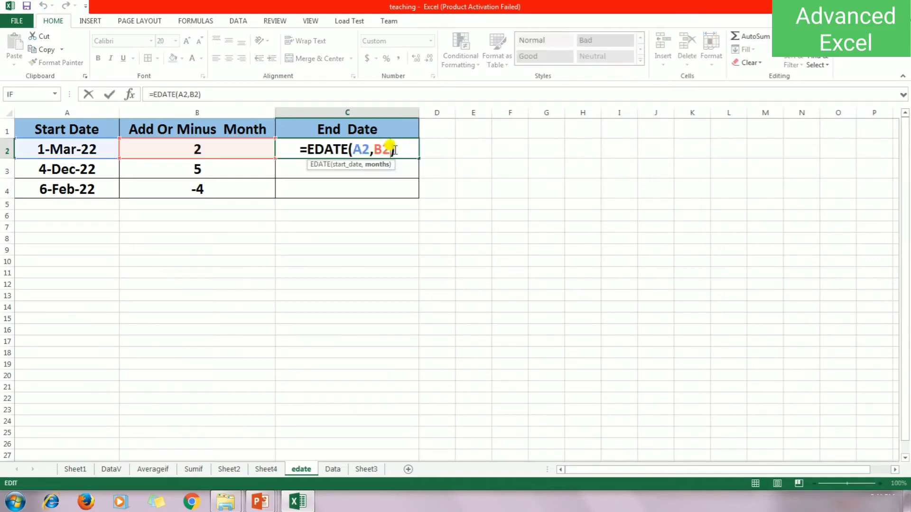
{"action": "left_click_drag", "start_coordinate": [392, 150], "coordinate": [308, 150]}
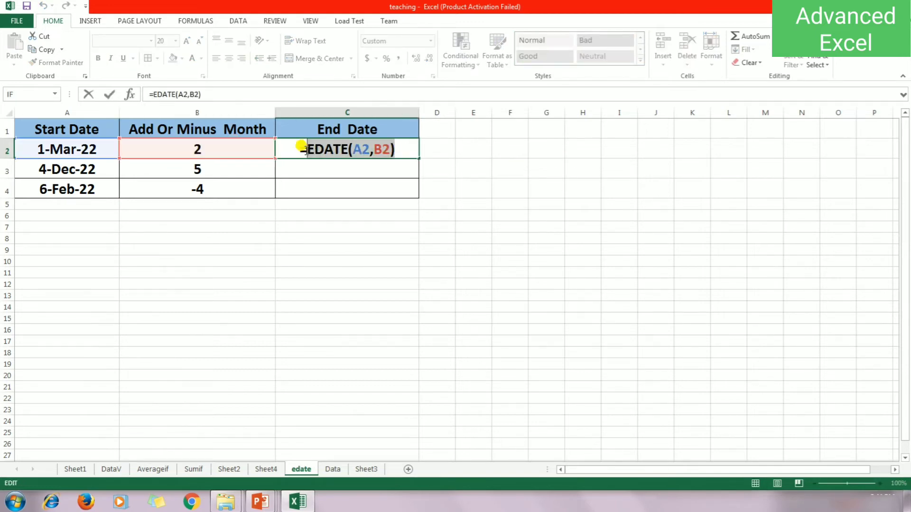
{"action": "key", "text": "BackSpace"}
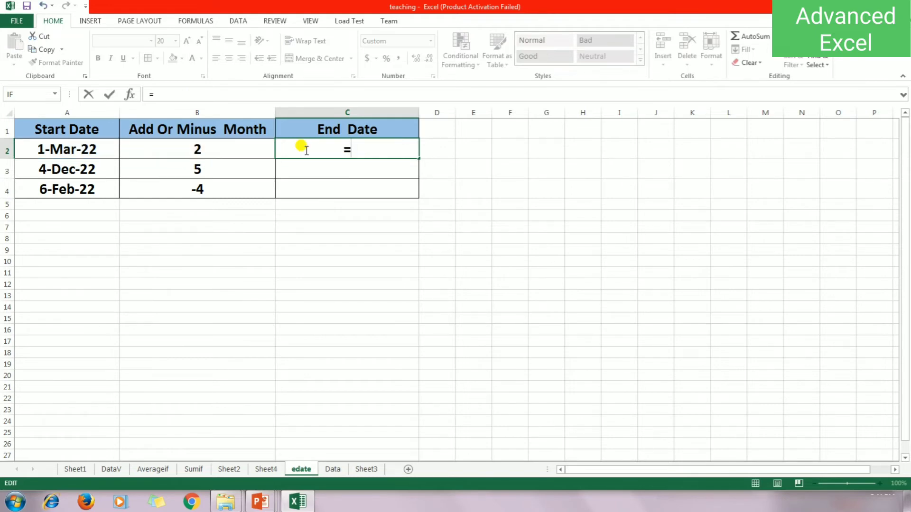
{"action": "type", "text": "e"}
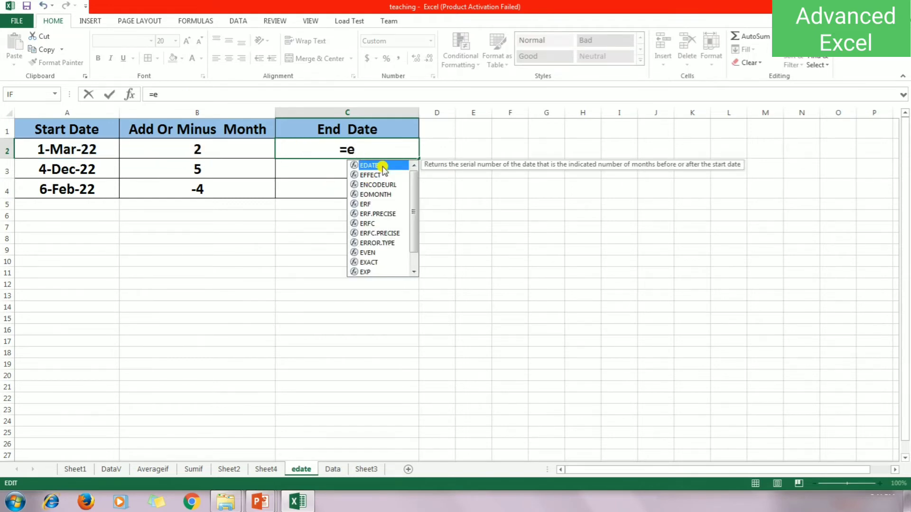
{"action": "double_click", "coordinate": [384, 167]}
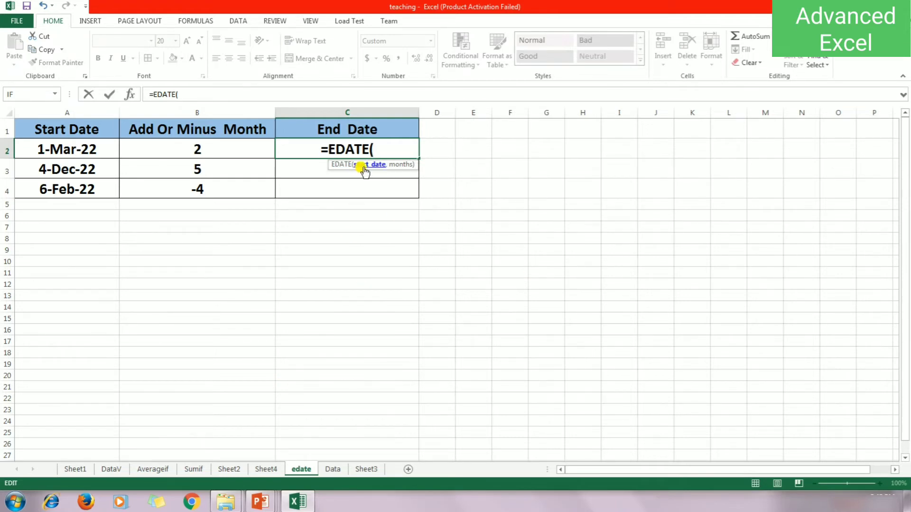
{"action": "left_click", "coordinate": [44, 152]}
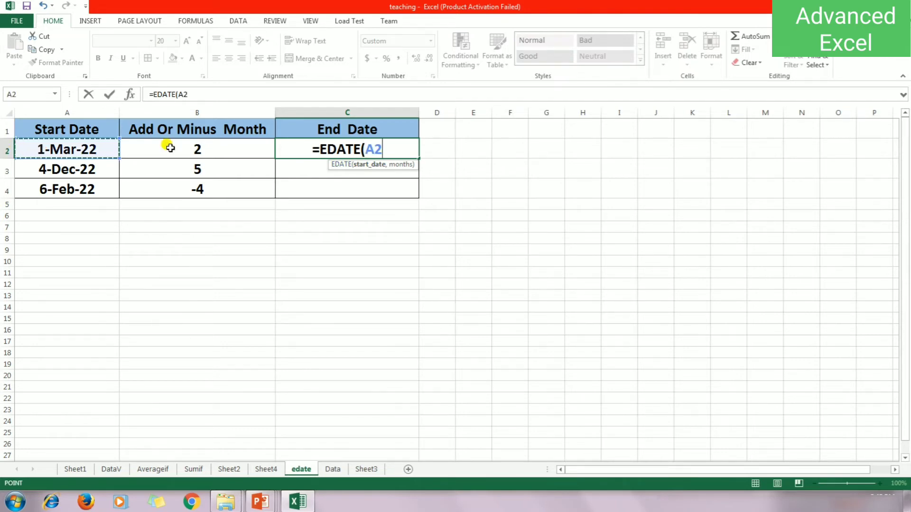
{"action": "type", "text": ","}
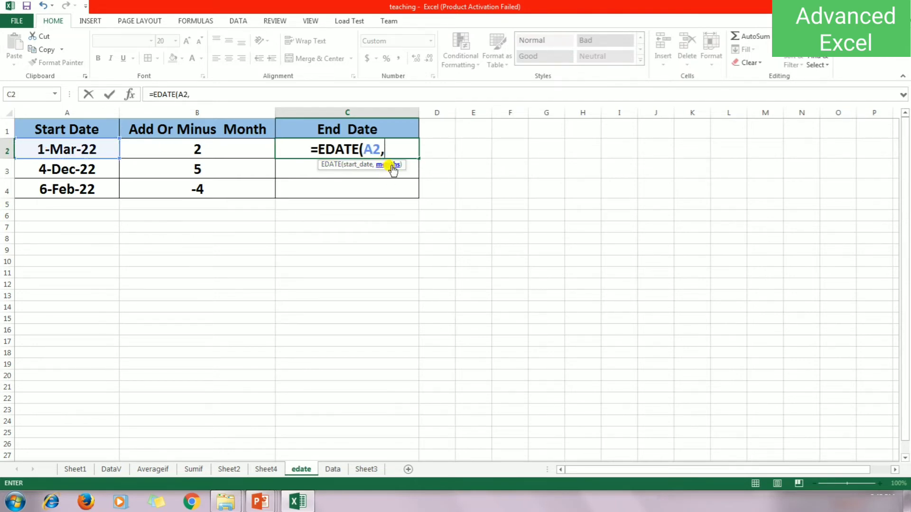
{"action": "left_click", "coordinate": [159, 148]}
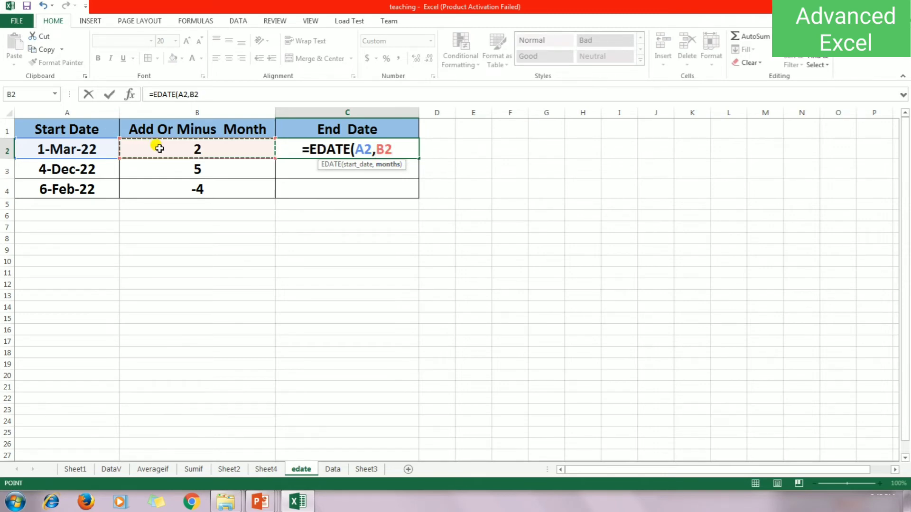
{"action": "type", "text": ")"}
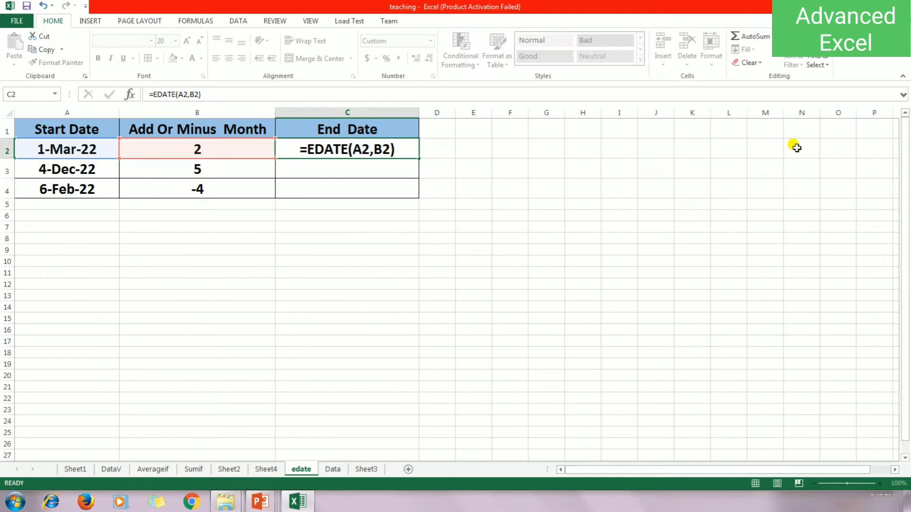
{"action": "key", "text": "Return"}
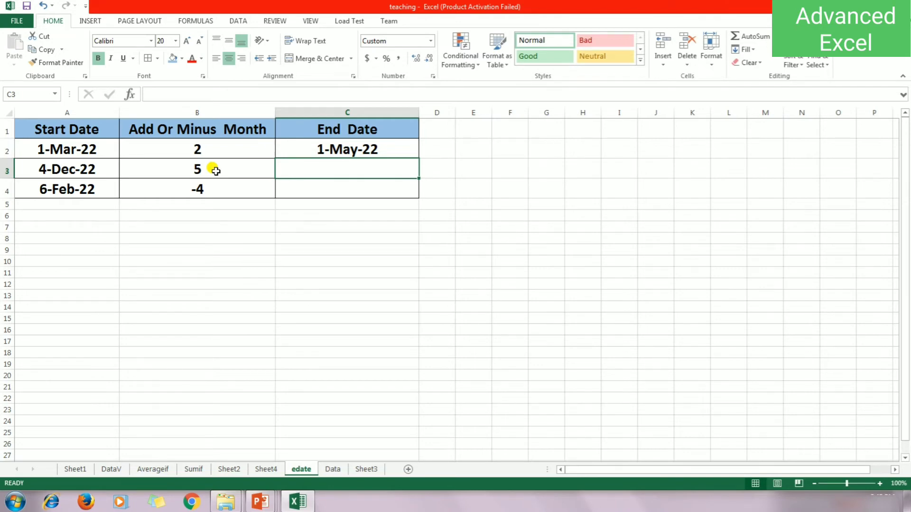
- Enter =EDATE(A3,B3) in C3 so 4-Dec-22 plus 5 months gives 4-May-23
{"action": "type", "text": "="}
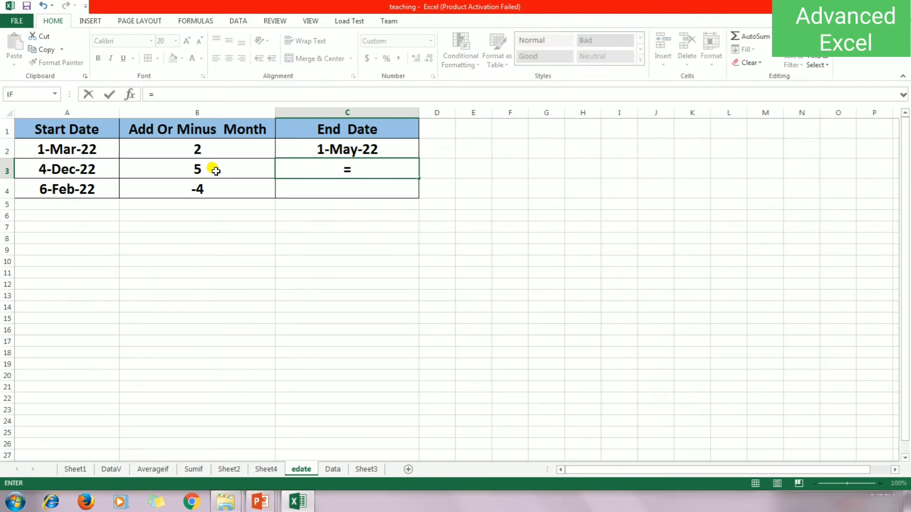
{"action": "type", "text": "e"}
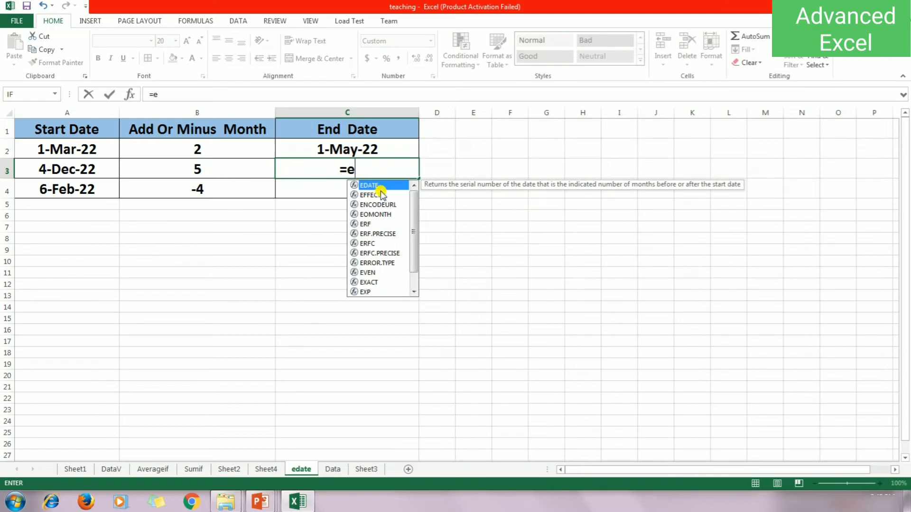
{"action": "double_click", "coordinate": [374, 185]}
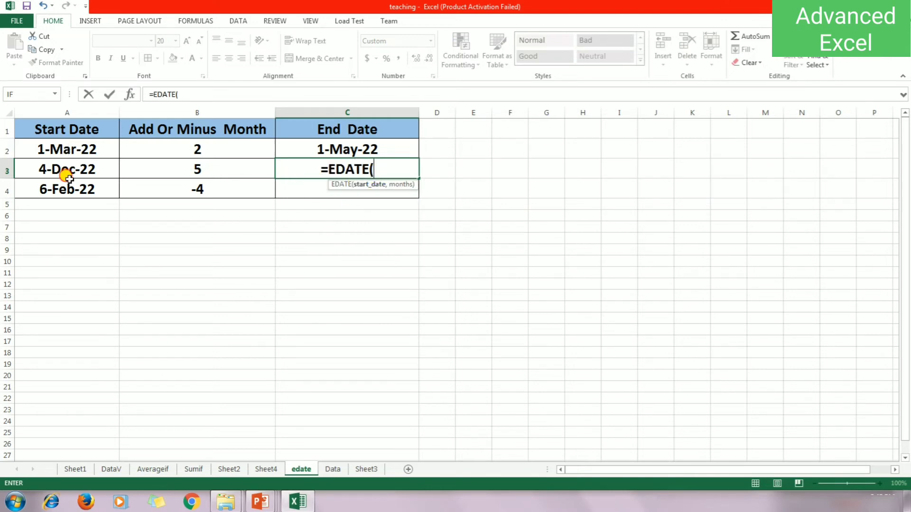
{"action": "left_click", "coordinate": [67, 190]}
{"action": "left_click", "coordinate": [63, 151]}
{"action": "left_click", "coordinate": [63, 172]}
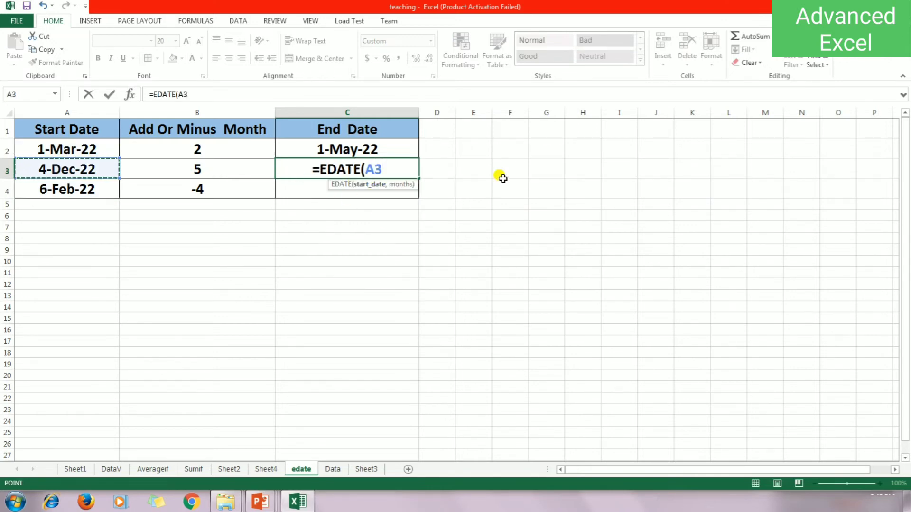
{"action": "type", "text": ","}
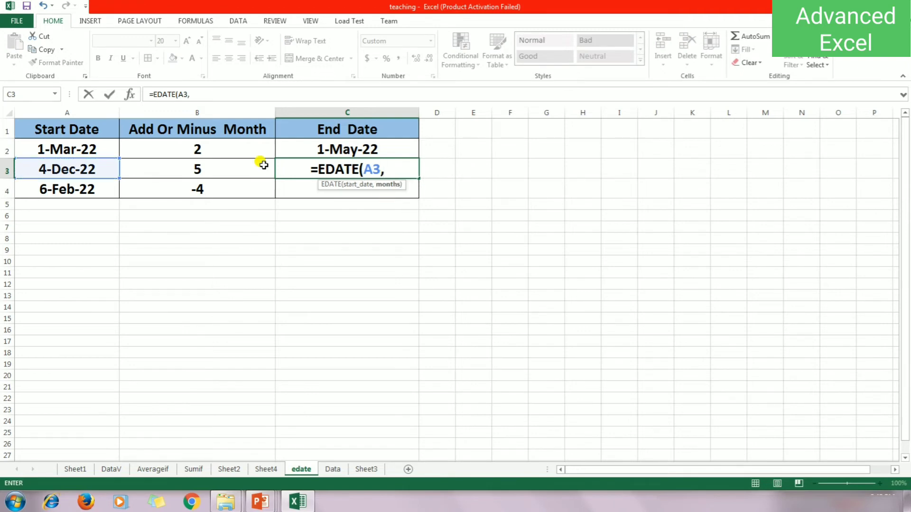
{"action": "left_click", "coordinate": [243, 167]}
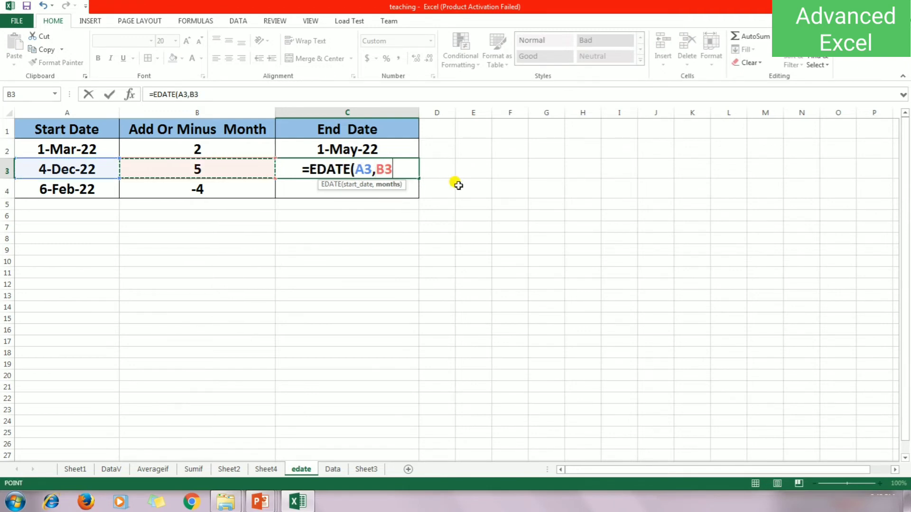
{"action": "type", "text": ")"}
{"action": "key", "text": "Return"}
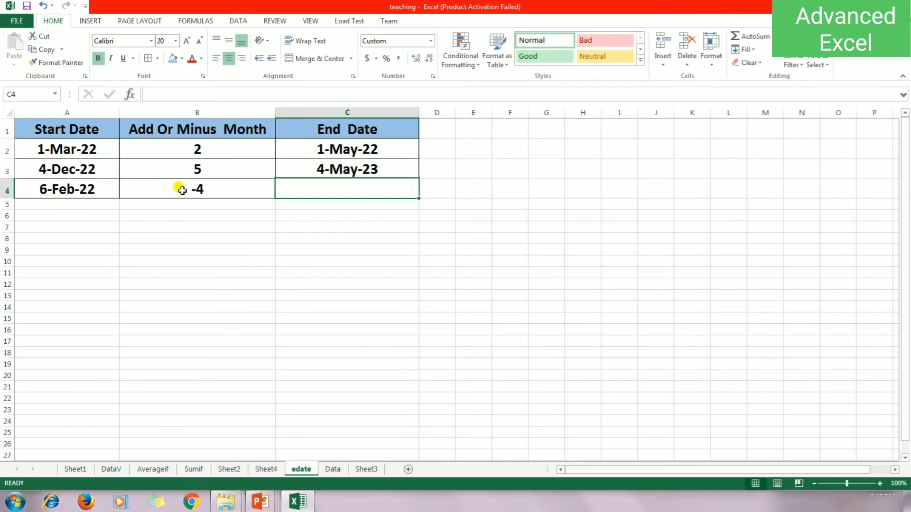
- Enter =EDATE(A4,B4) in C4, turning 6-Feb-22 minus 4 months into 6-Oct-21
{"action": "type", "text": "="}
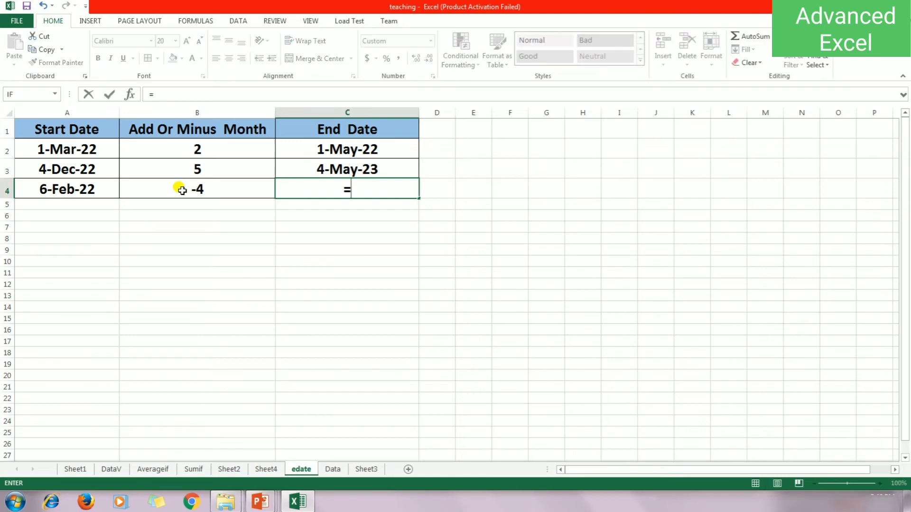
{"action": "type", "text": "e"}
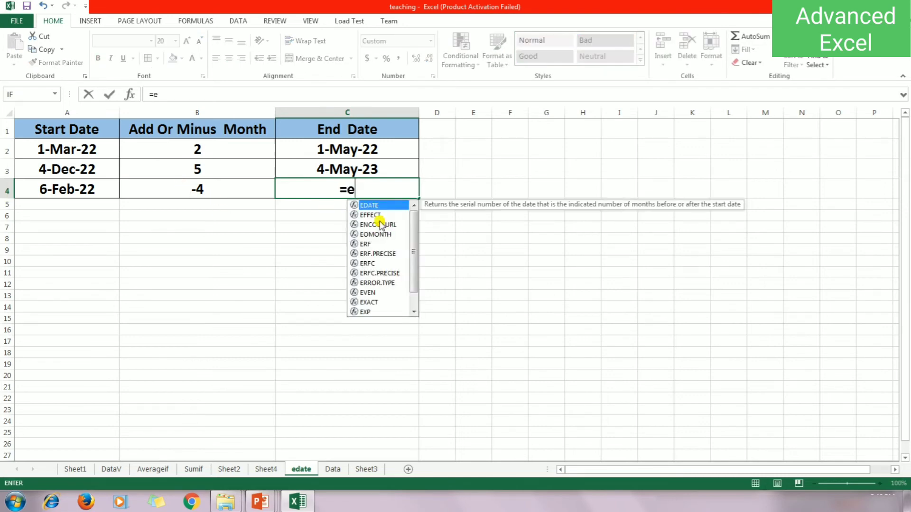
{"action": "double_click", "coordinate": [372, 206]}
{"action": "left_click", "coordinate": [85, 192]}
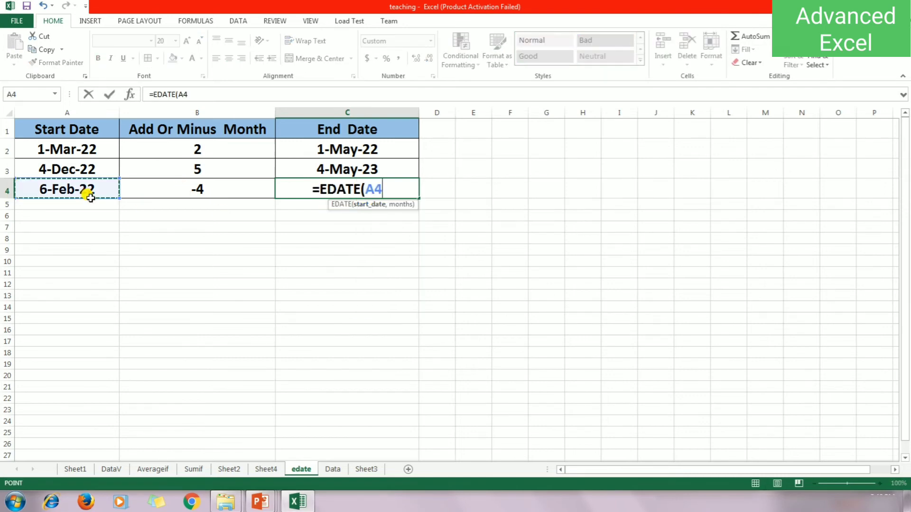
{"action": "type", "text": ","}
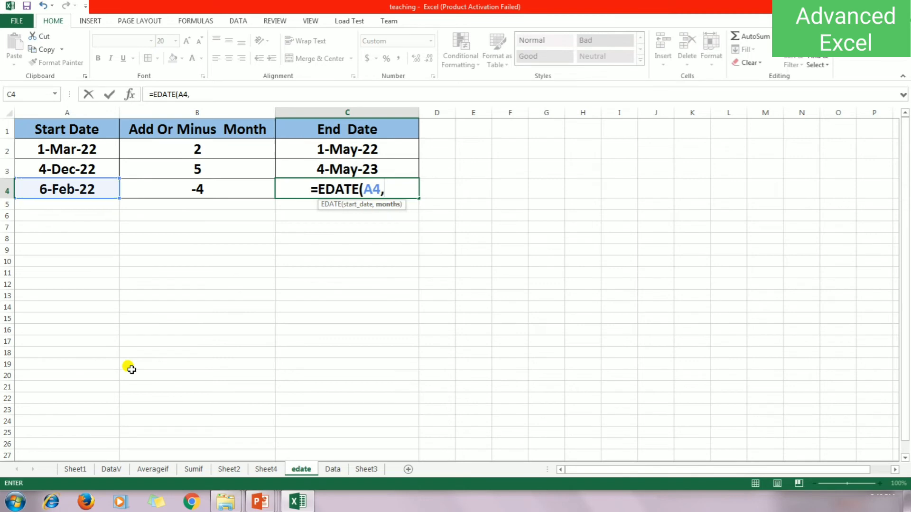
{"action": "left_click", "coordinate": [217, 192]}
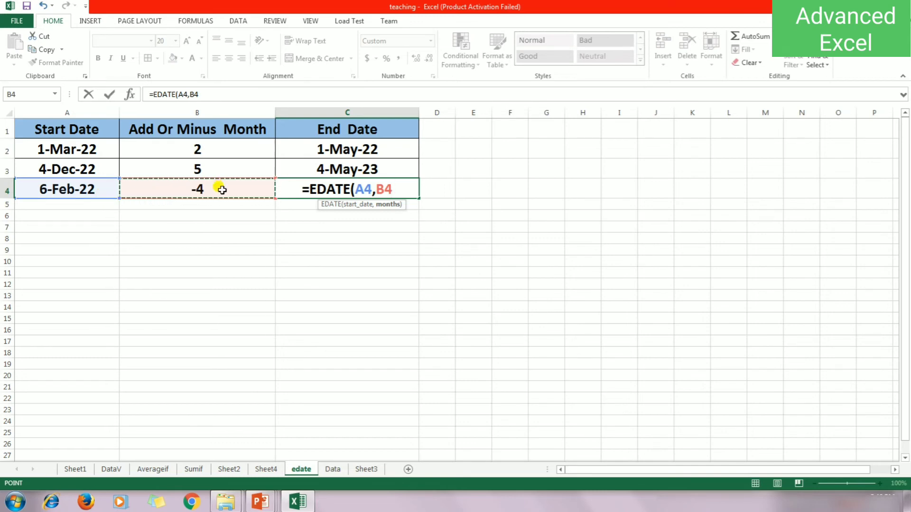
{"action": "type", "text": ")"}
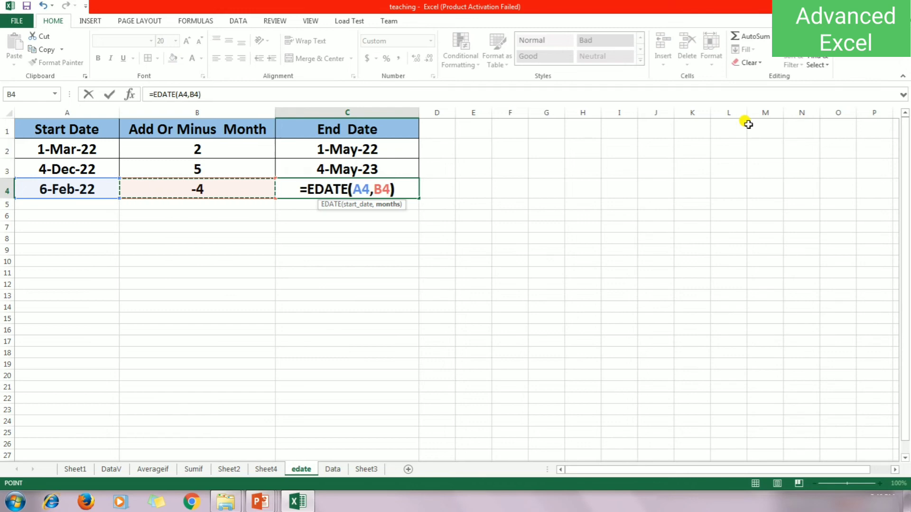
{"action": "key", "text": "Return"}
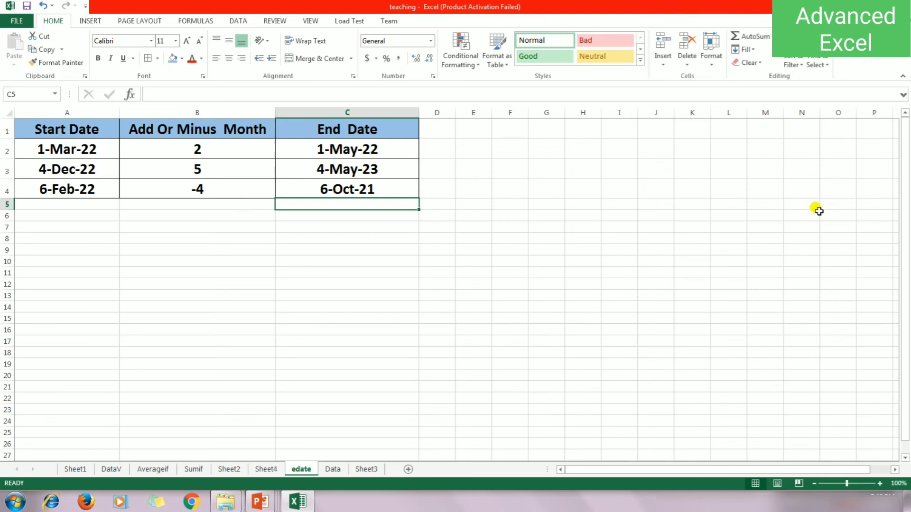
- Change the month offsets in B2, B3 and B4 to 8, -1 and 4
{"action": "left_click", "coordinate": [50, 249]}
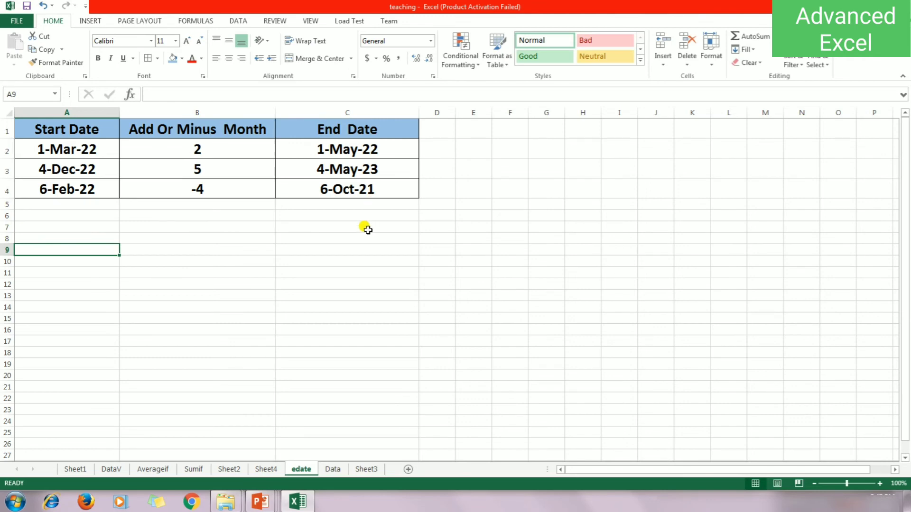
{"action": "left_click", "coordinate": [208, 147]}
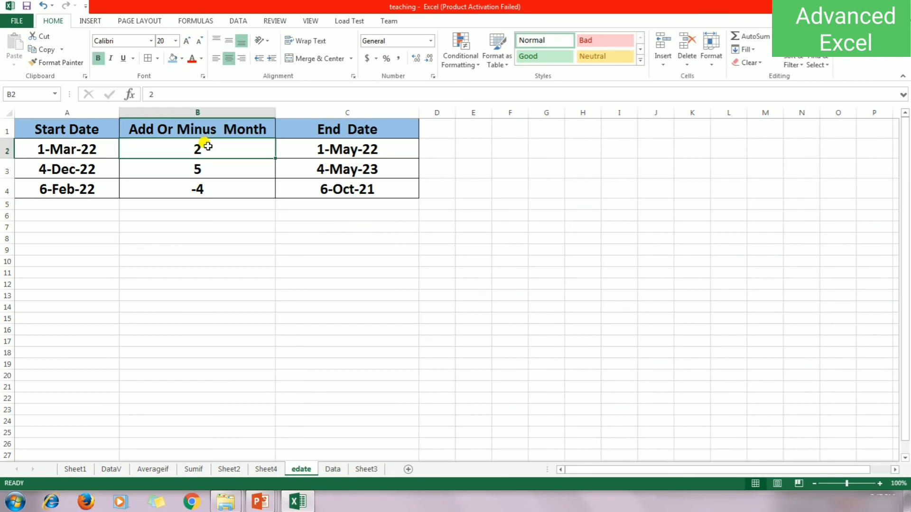
{"action": "type", "text": "8"}
{"action": "key", "text": "Return"}
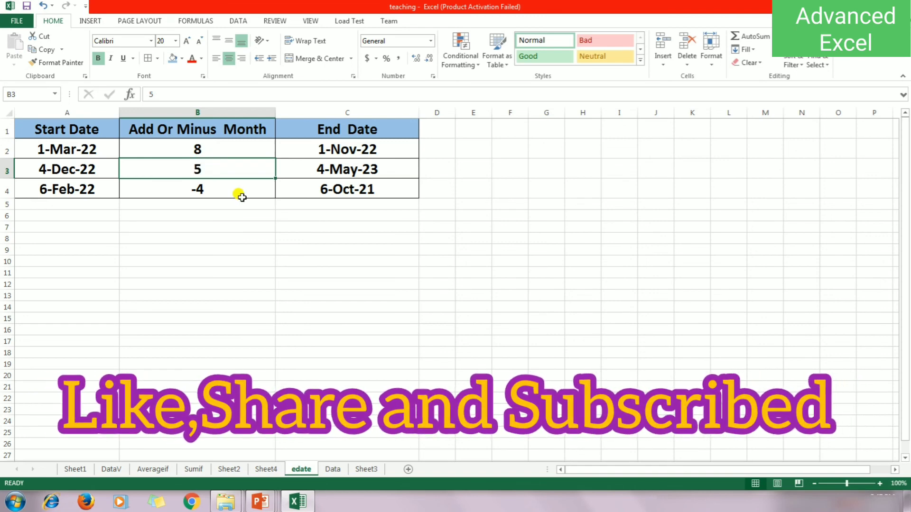
{"action": "type", "text": "-1"}
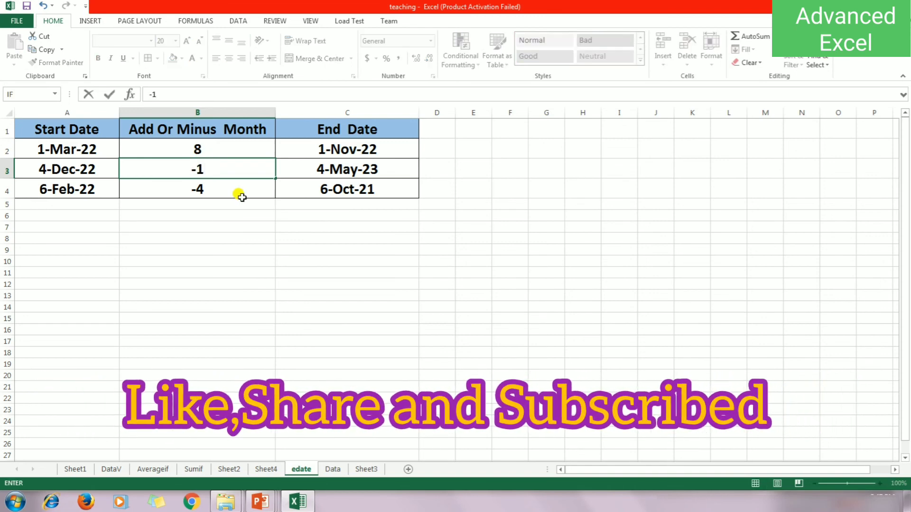
{"action": "key", "text": "Return"}
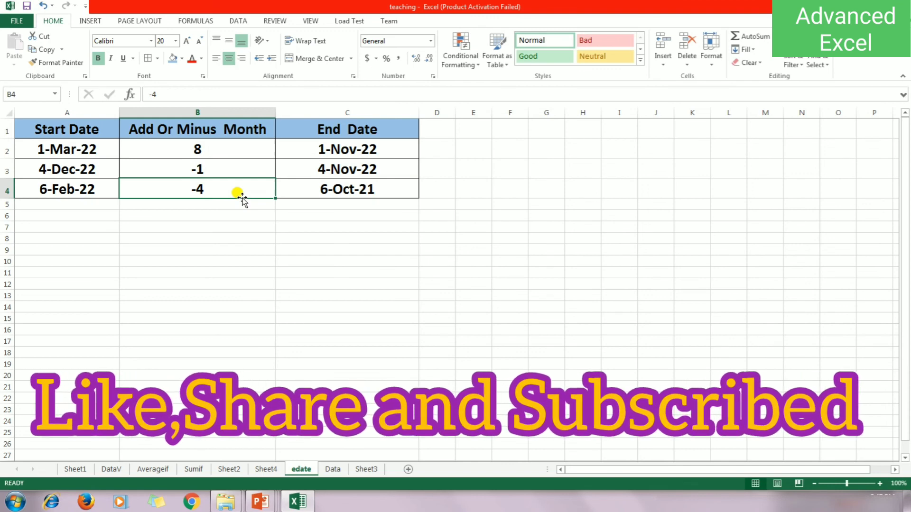
{"action": "type", "text": "4"}
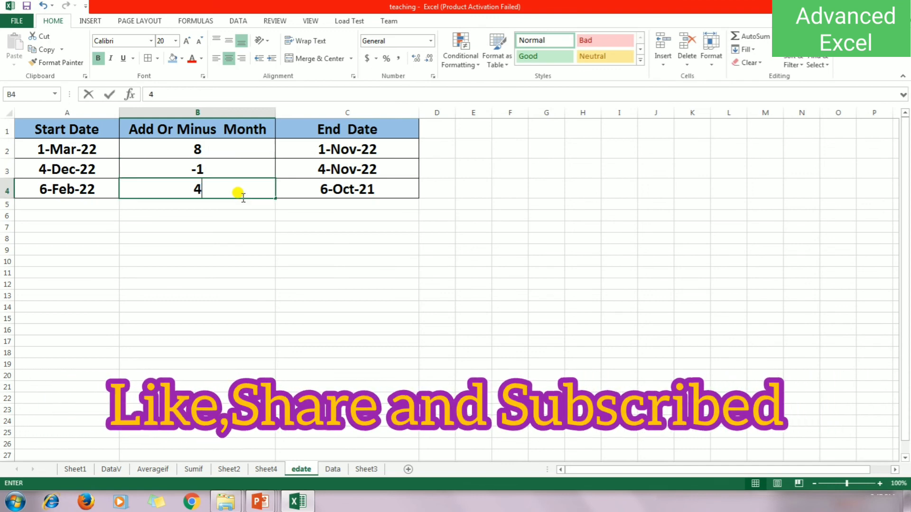
{"action": "key", "text": "Return"}
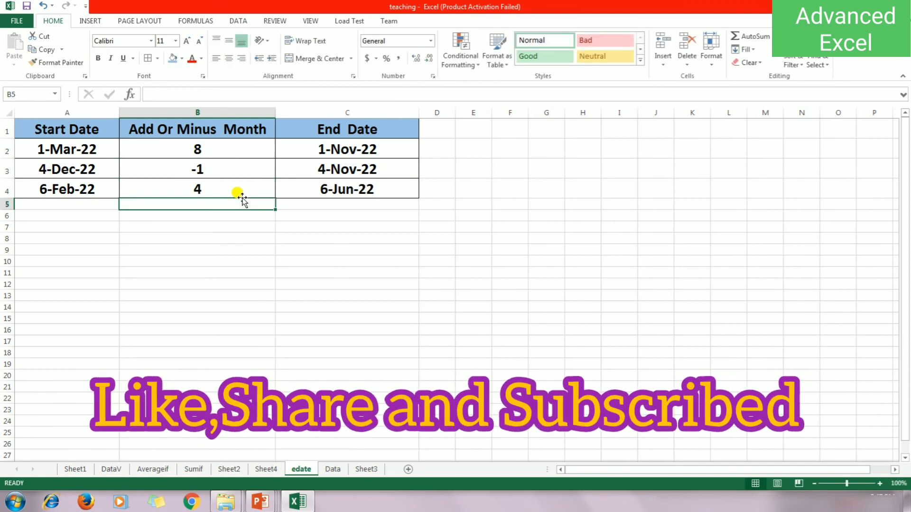